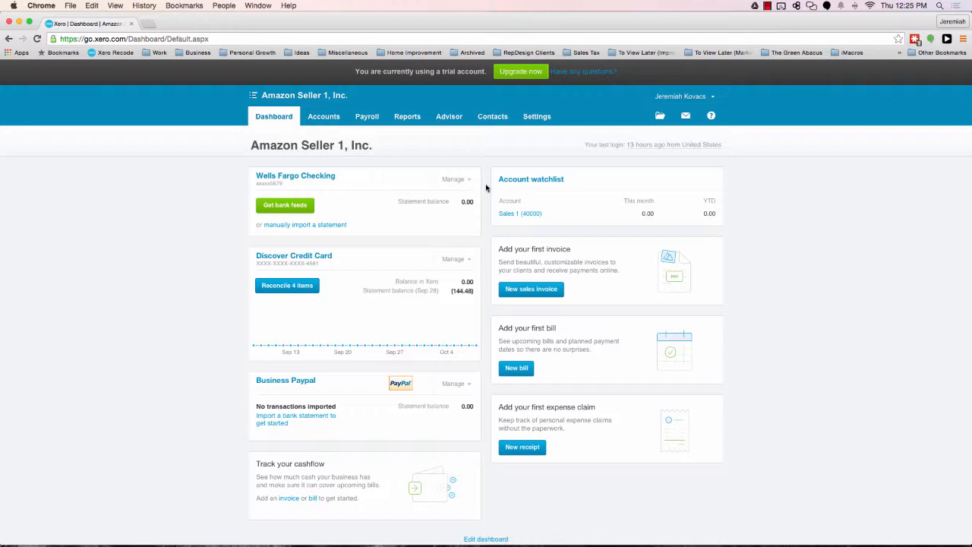
- Open the Conversion Balances page from the organization's general settings
click(535, 118)
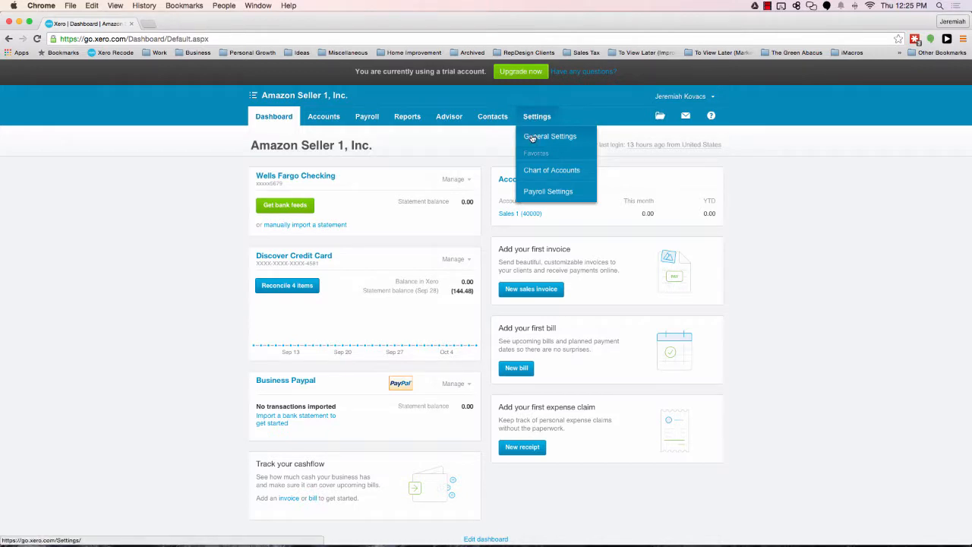
click(532, 138)
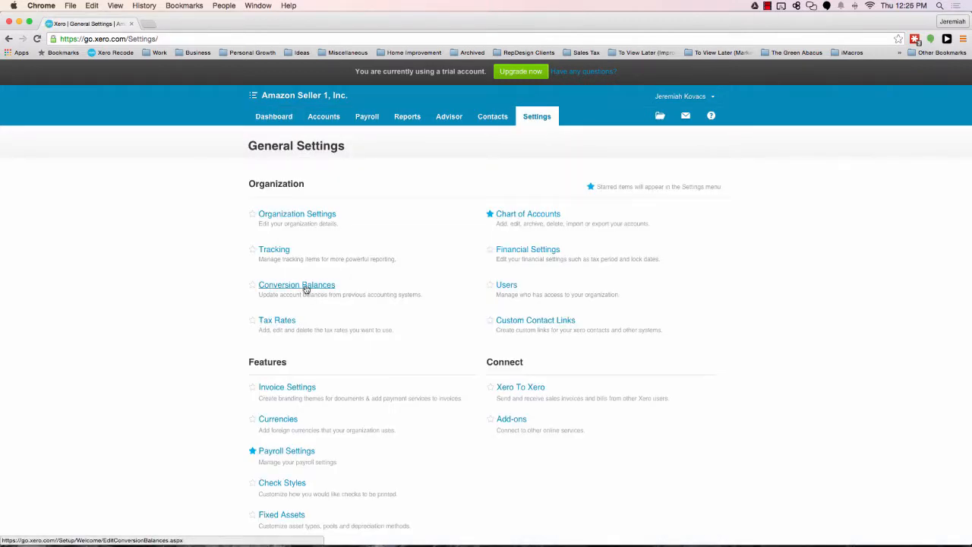
click(307, 288)
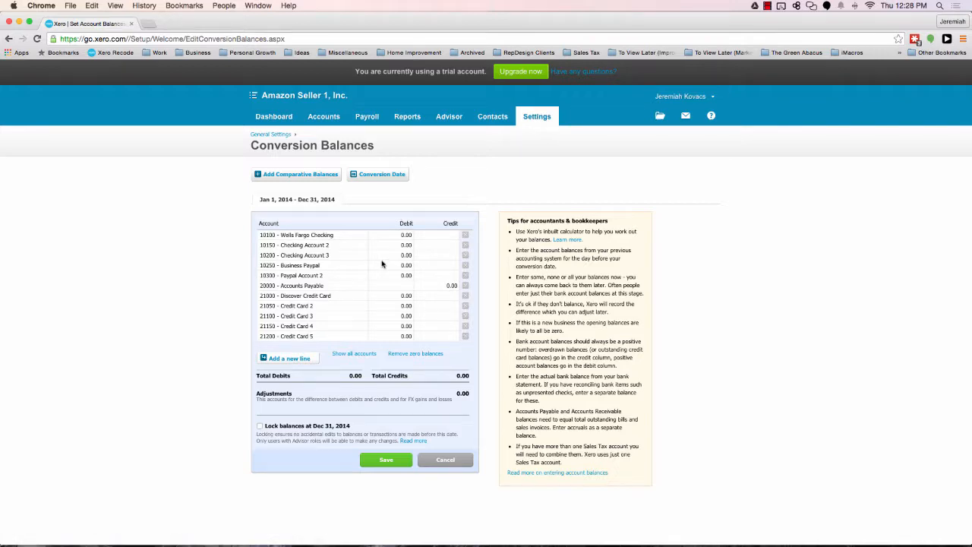
- Place the browser beside the Wells Fargo statement and enter its ending balance, 603.44, as the Wells Fargo Checking debit
drag(652, 24, 3, 78)
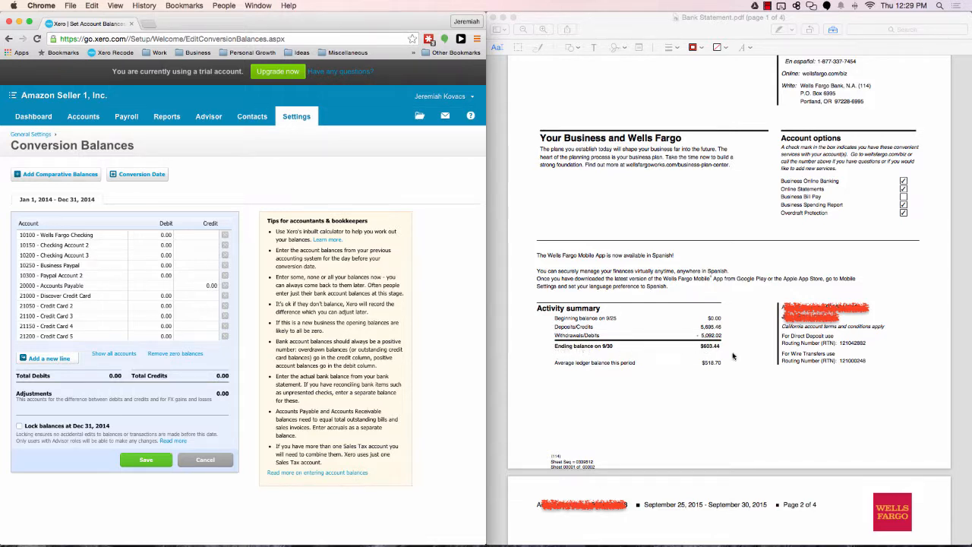
click(710, 348)
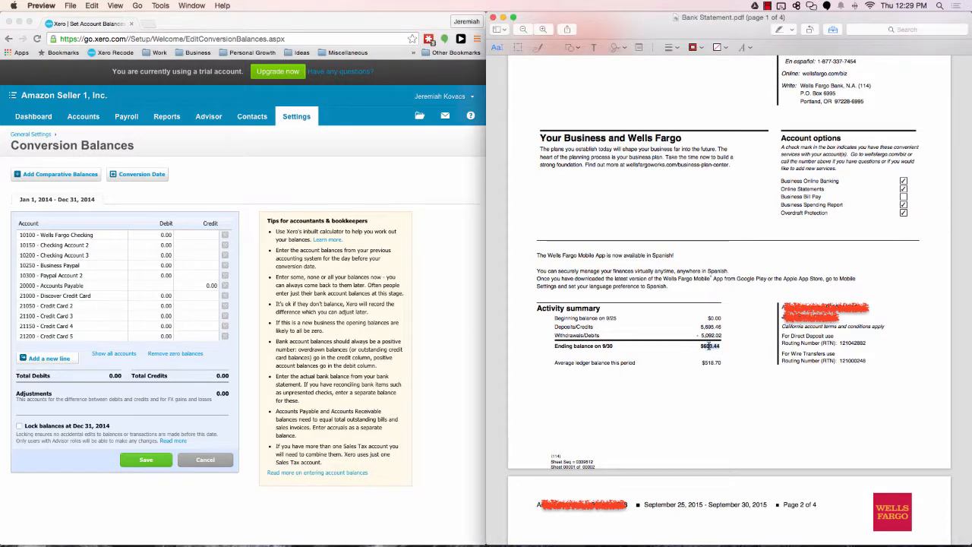
double_click(710, 346)
key(super+c)
click(154, 239)
click(530, 398)
click(149, 234)
click(148, 234)
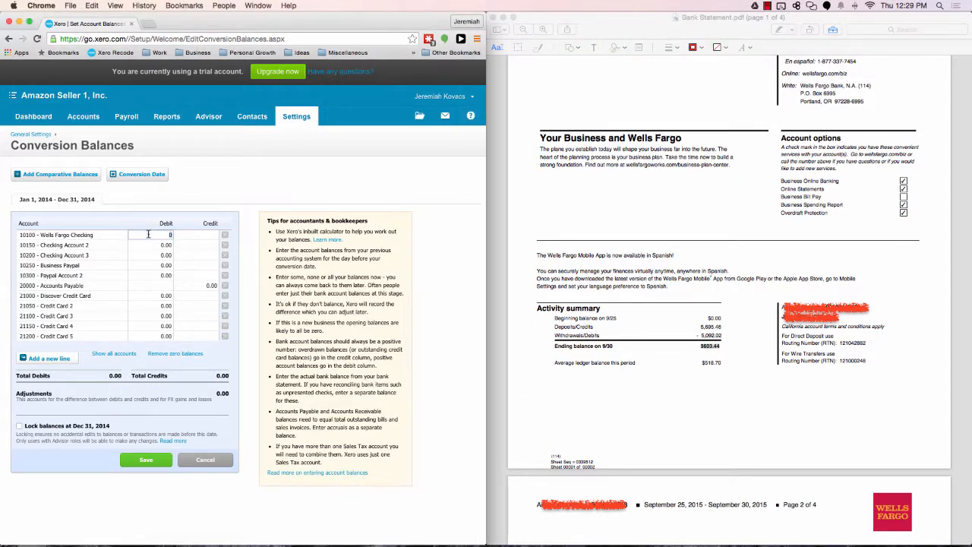
key(super+v)
click(201, 235)
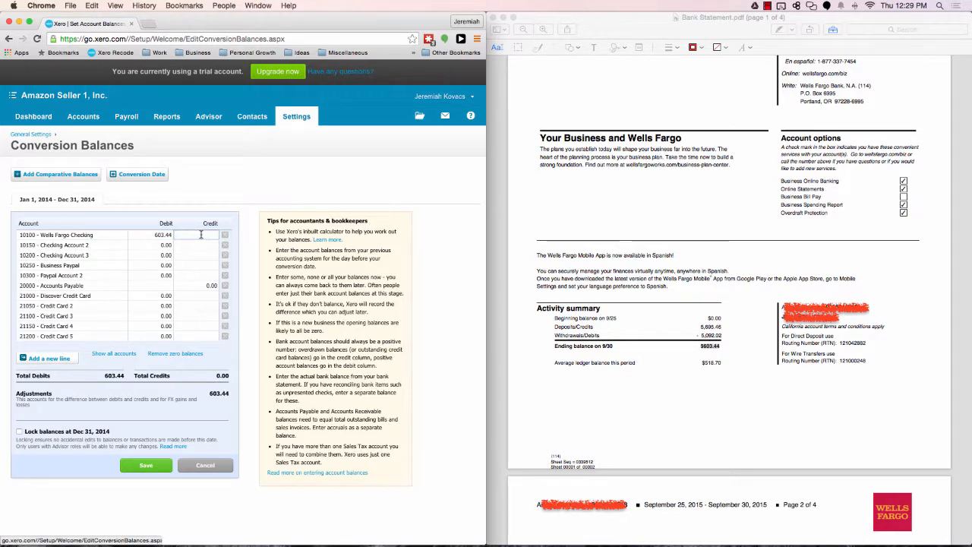
text(603.44)
double_click(204, 235)
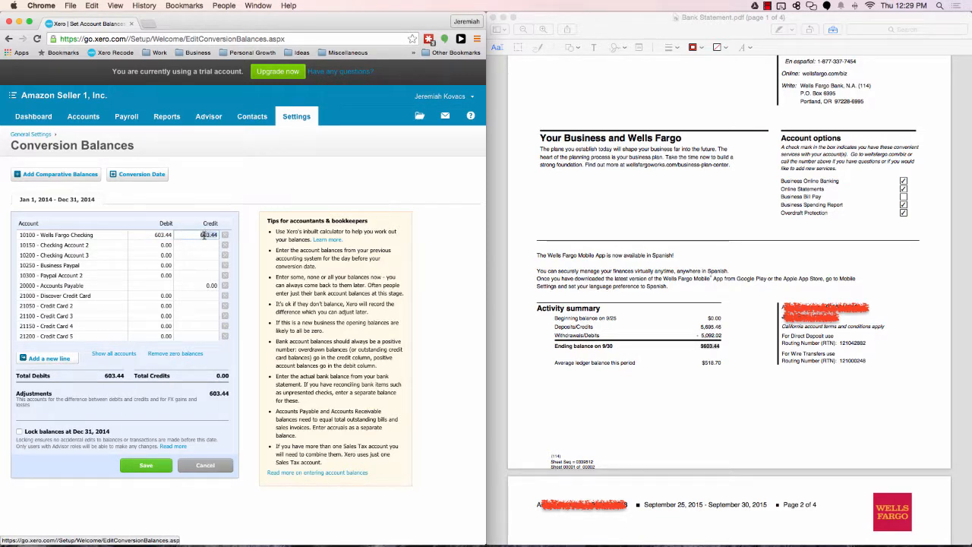
key(BackSpace)
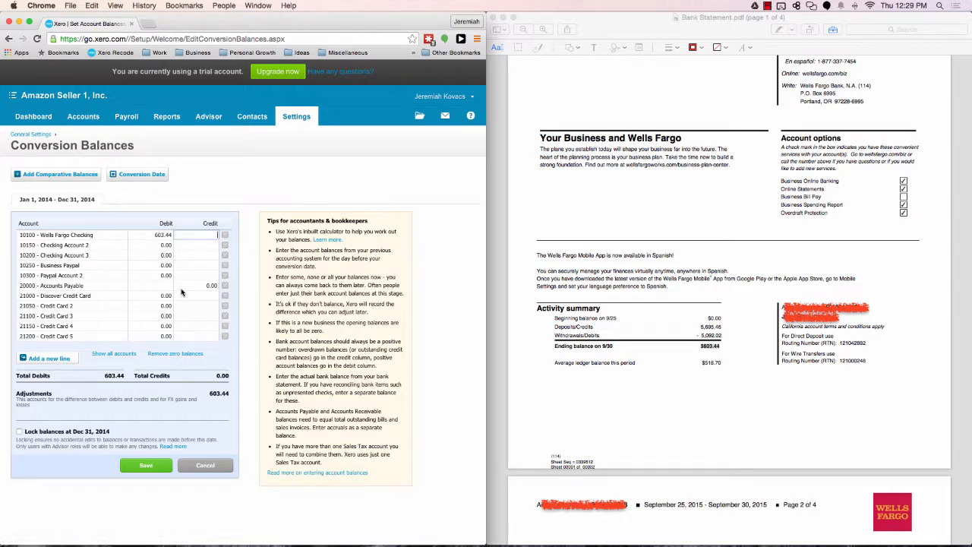
click(191, 295)
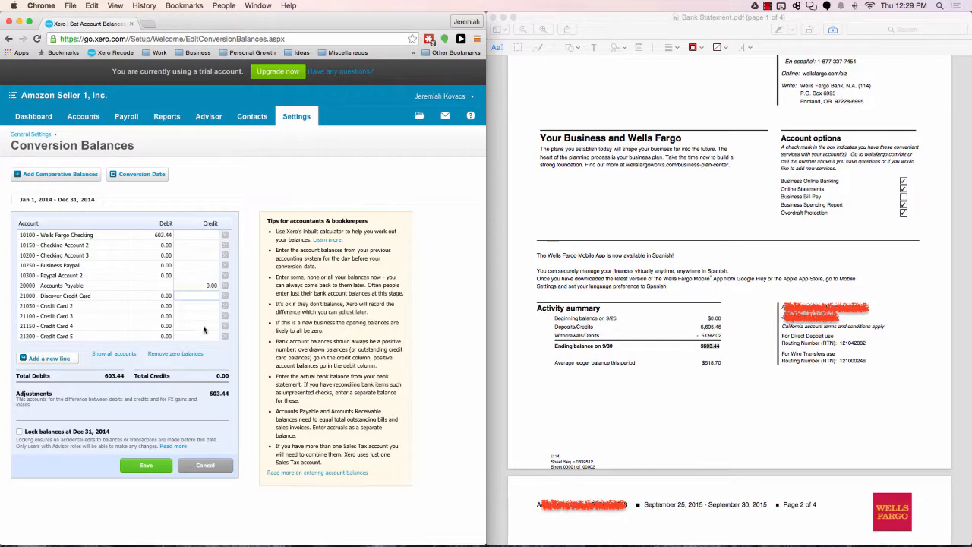
key(super+v)
double_click(206, 298)
key(BackSpace)
click(160, 235)
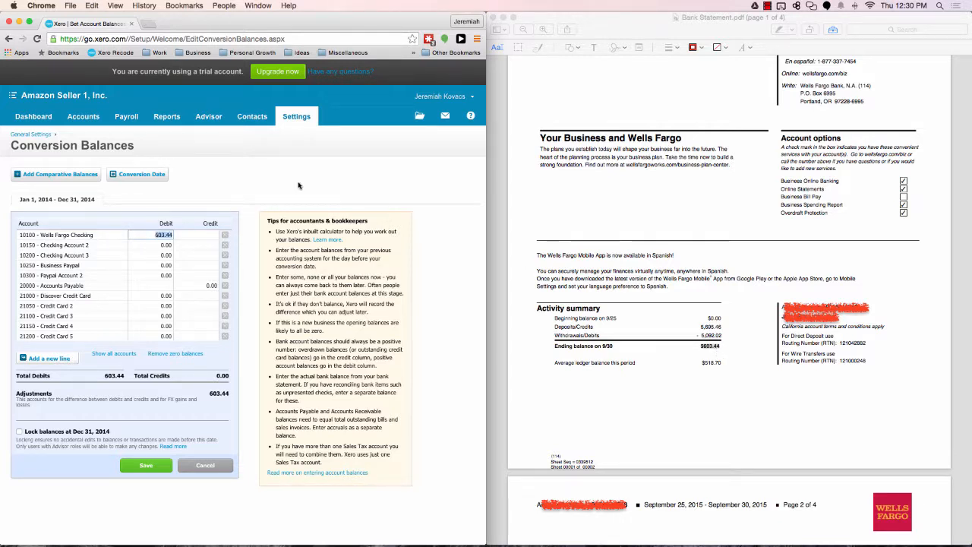
- Close the bank statement and examine the open and close dates, previous balance and new balance on the Discover card statement
click(505, 18)
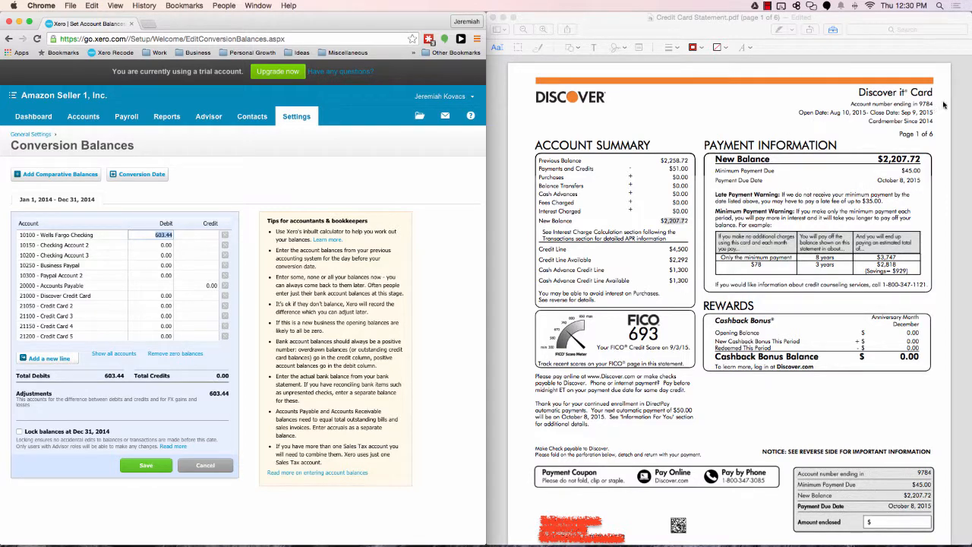
click(878, 127)
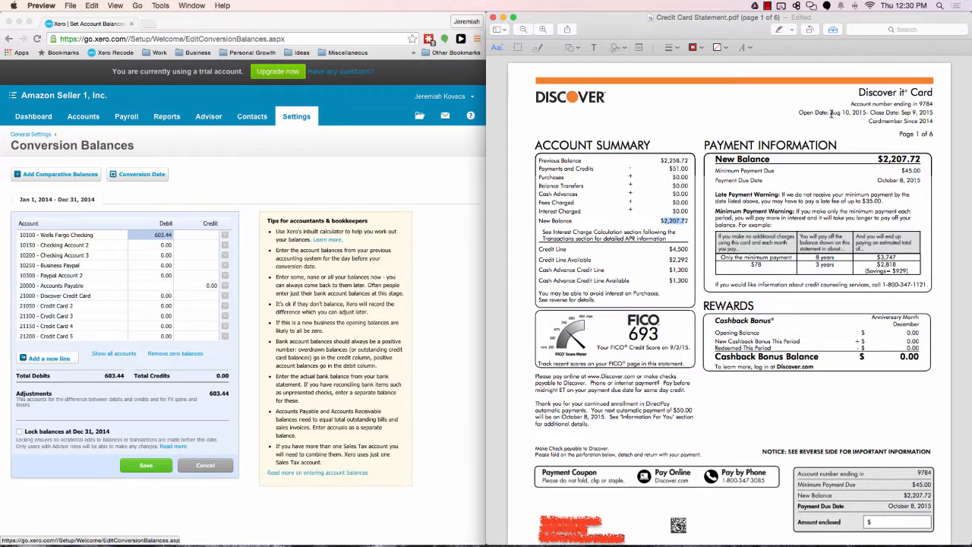
drag(831, 113, 948, 114)
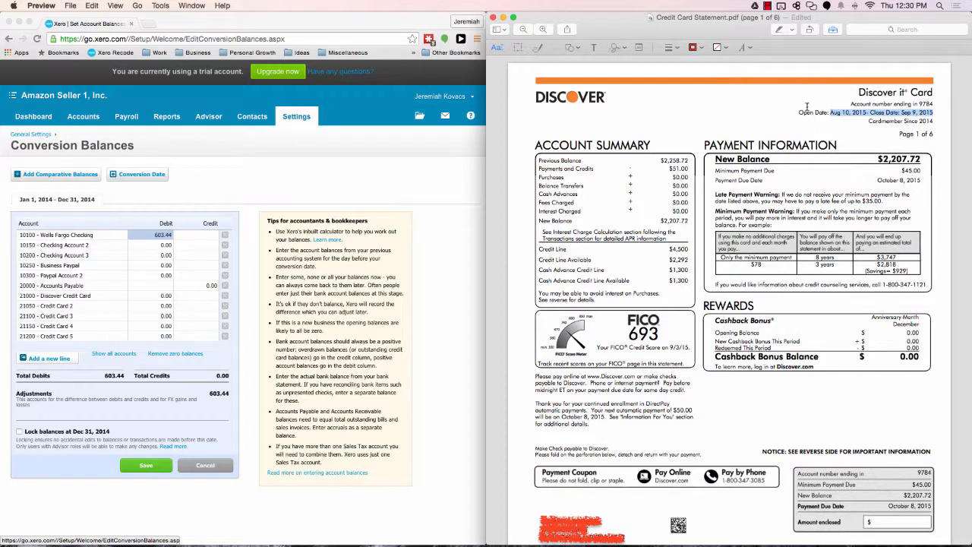
click(895, 112)
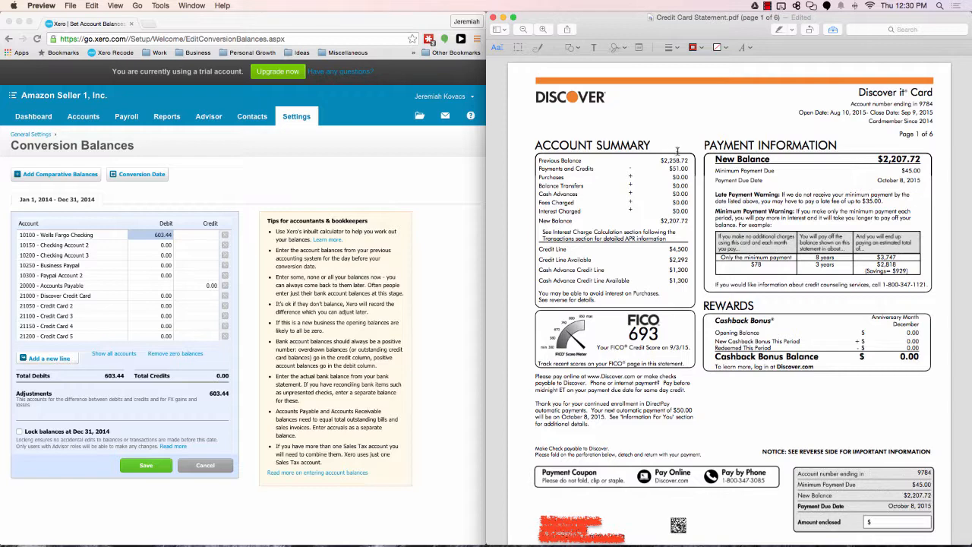
drag(661, 161, 688, 161)
click(869, 112)
drag(664, 161, 682, 158)
drag(666, 161, 690, 160)
drag(662, 221, 685, 221)
drag(902, 113, 926, 111)
- Copy the new balance from the Discover statement and enter 2,207.72 as the Discover Credit Card credit
drag(661, 221, 689, 220)
key(super+c)
click(190, 296)
click(197, 299)
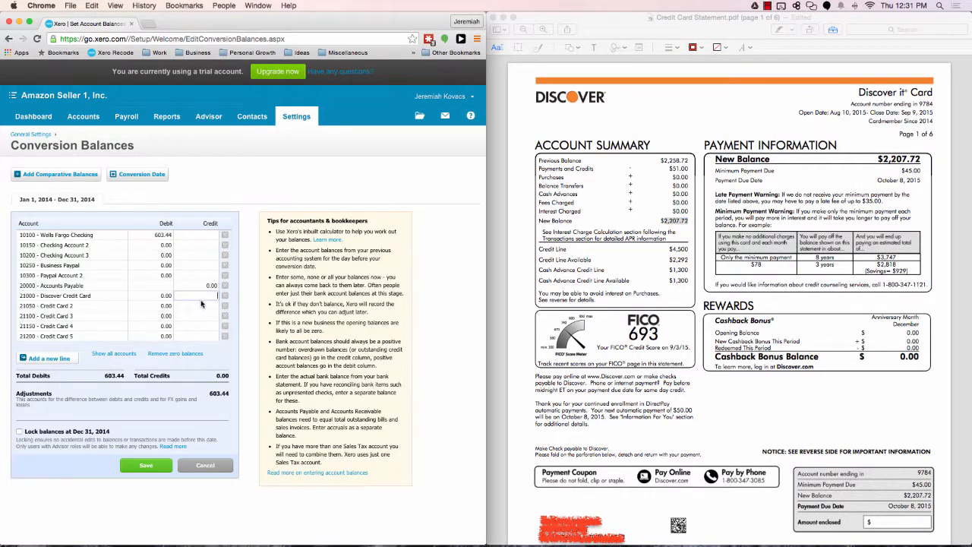
click(202, 298)
key(super+v)
click(190, 304)
click(190, 298)
click(167, 297)
click(196, 295)
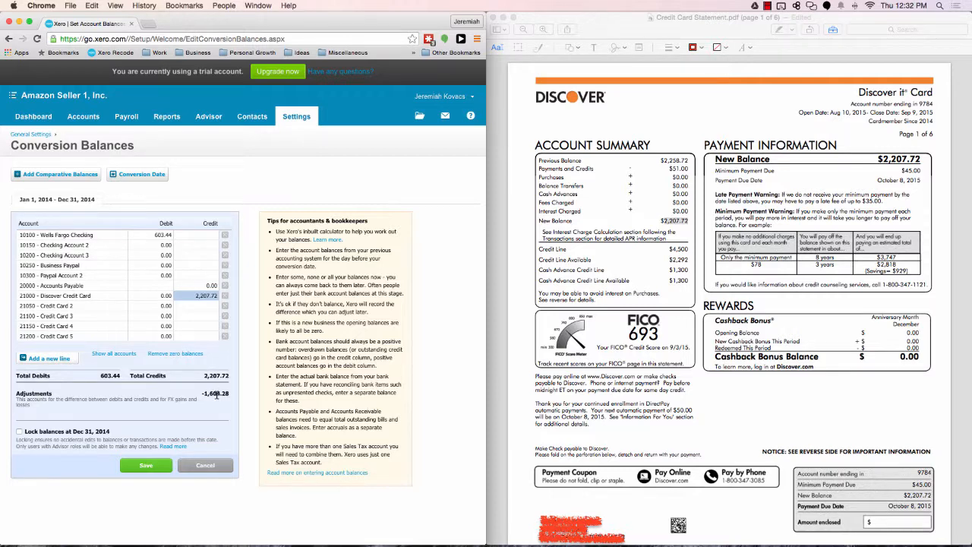
click(197, 295)
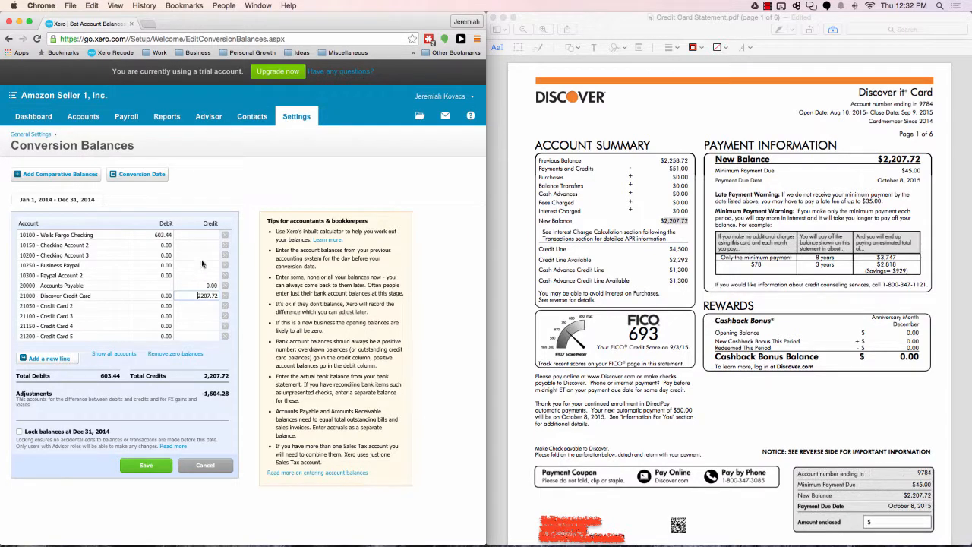
- Show all accounts in the conversion balances and copy the adjustments amount without its minus sign
click(118, 355)
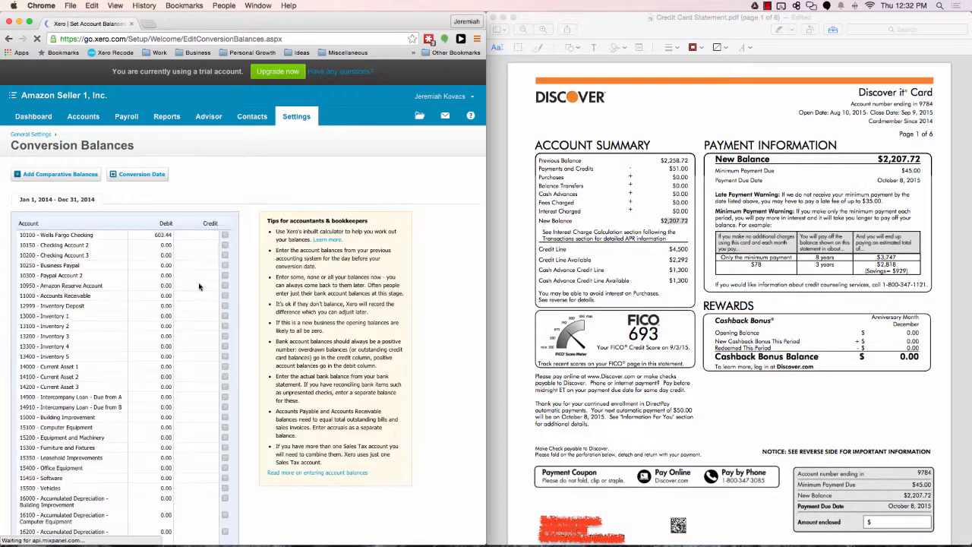
scroll(200, 288, down, 20)
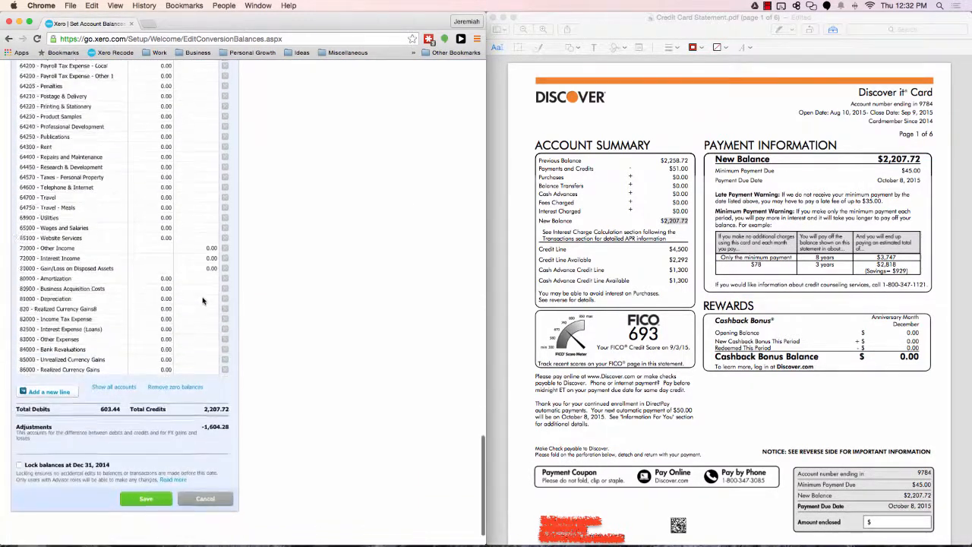
drag(203, 430, 227, 427)
click(230, 432)
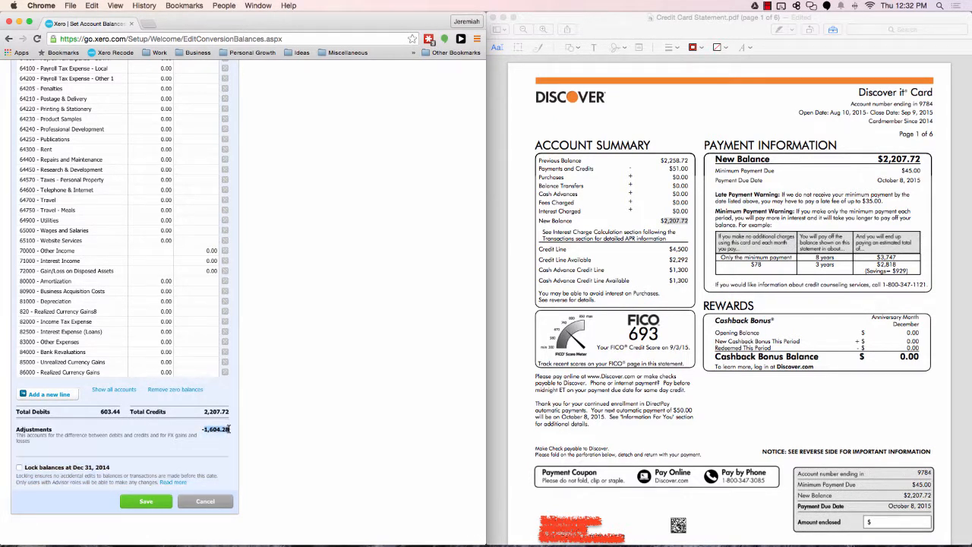
scroll(198, 237, up, 15)
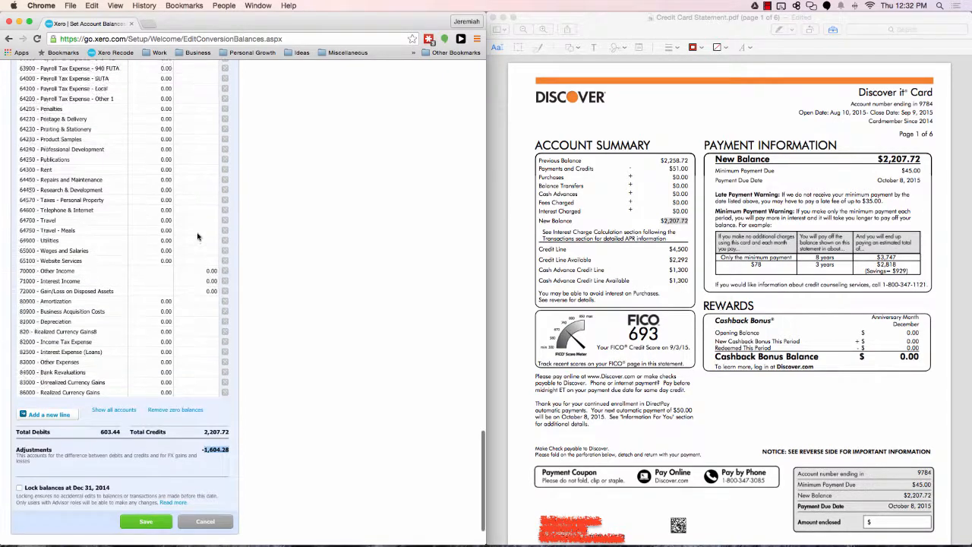
scroll(197, 237, up, 10)
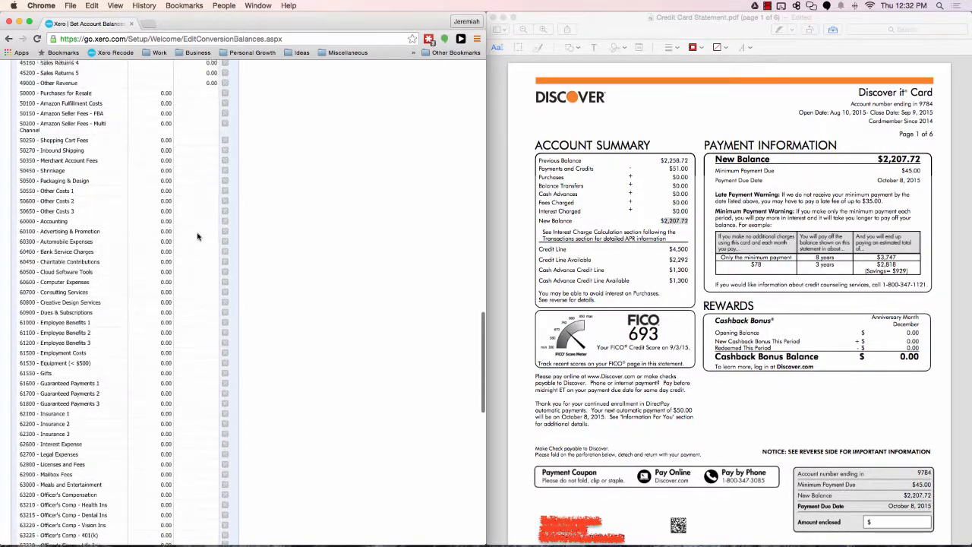
scroll(197, 237, up, 3)
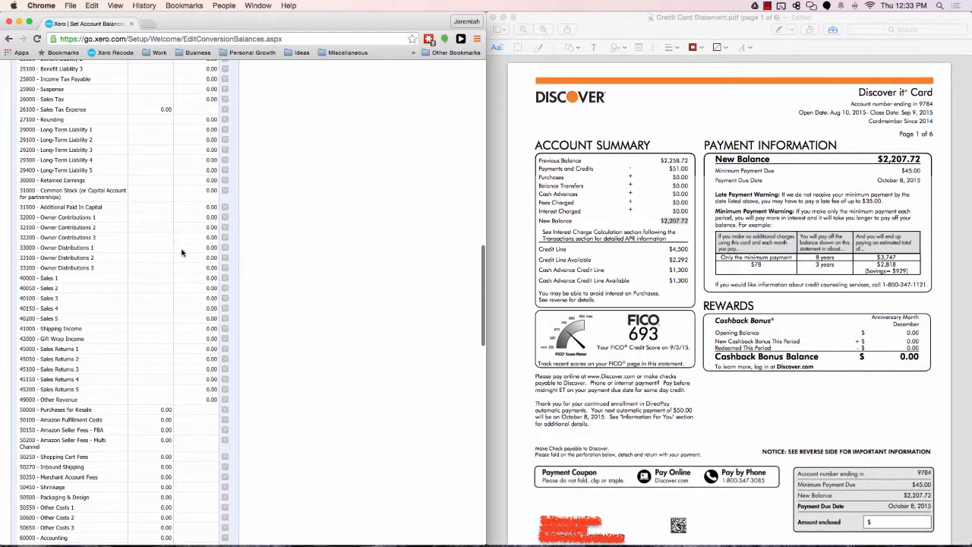
- Enter 1,604.28 as the debit balance of Owner Distributions 1
click(154, 247)
key(ctrl+v)
scroll(158, 264, down, 3)
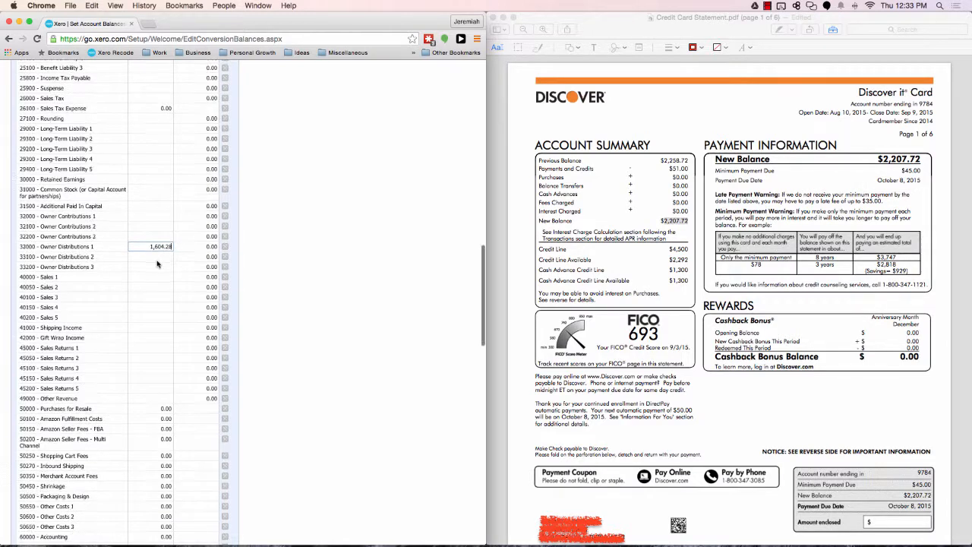
scroll(158, 263, up, 10)
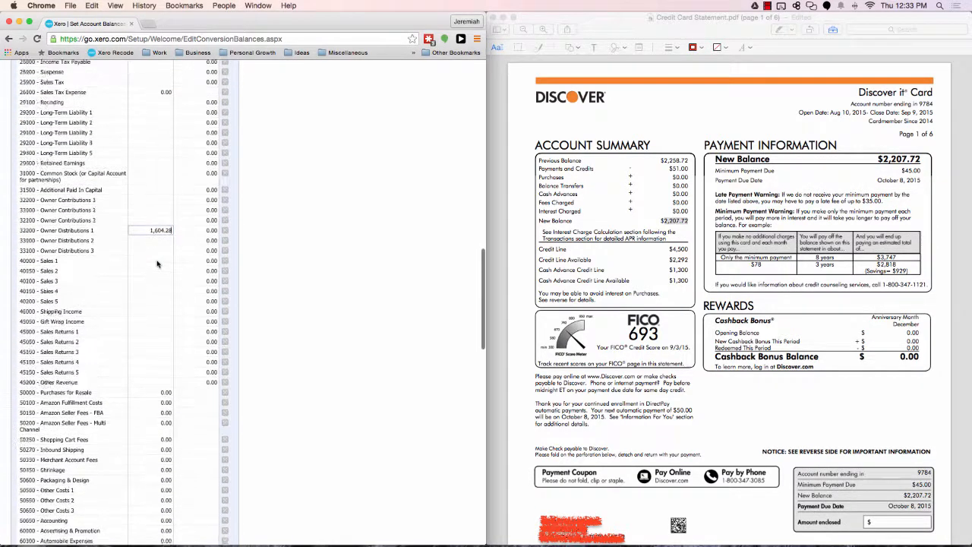
scroll(158, 263, up, 5)
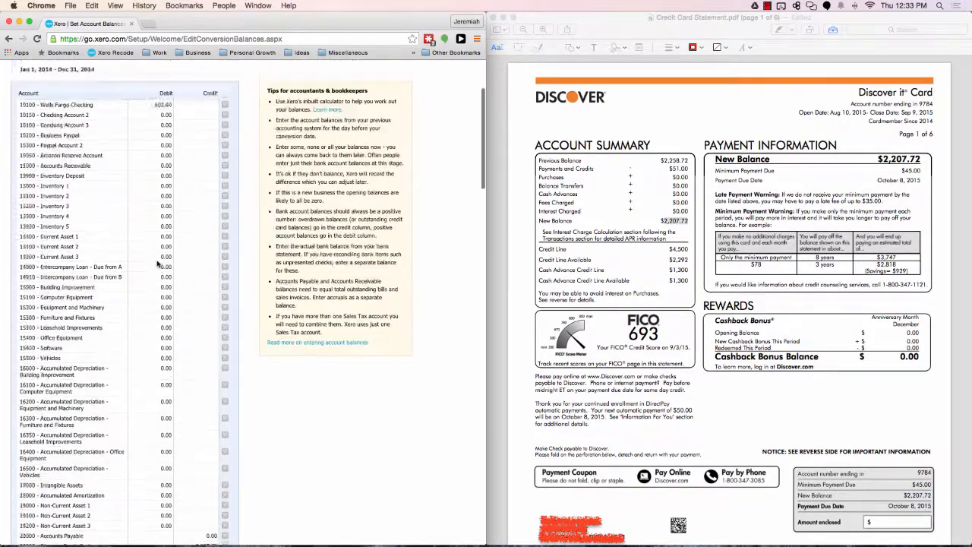
scroll(157, 263, down, 15)
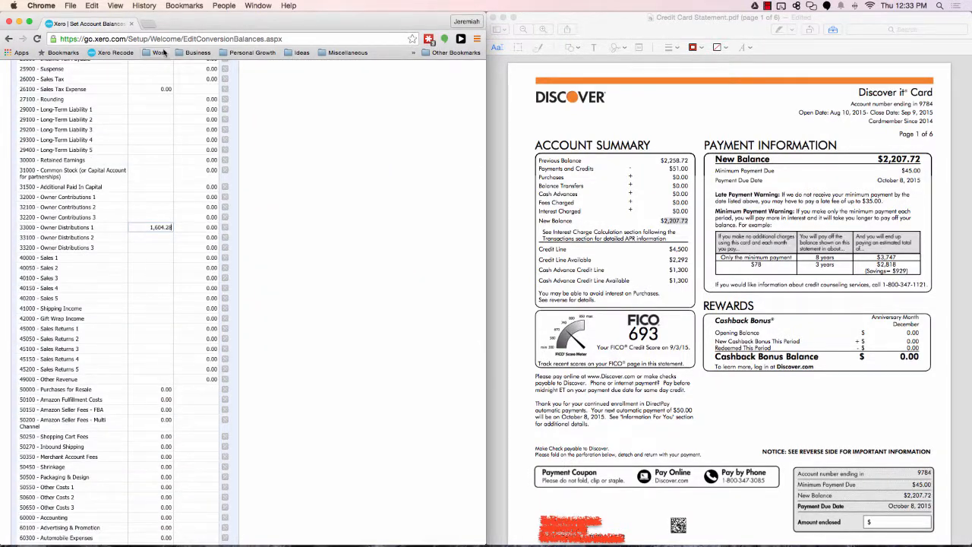
- Move the 1,604.28 debit from Owner Distributions 1 to Retained Earnings, and clear it there as well
click(149, 161)
key(super+v)
key(Tab)
click(165, 228)
key(BackSpace)
click(148, 162)
key(BackSpace)
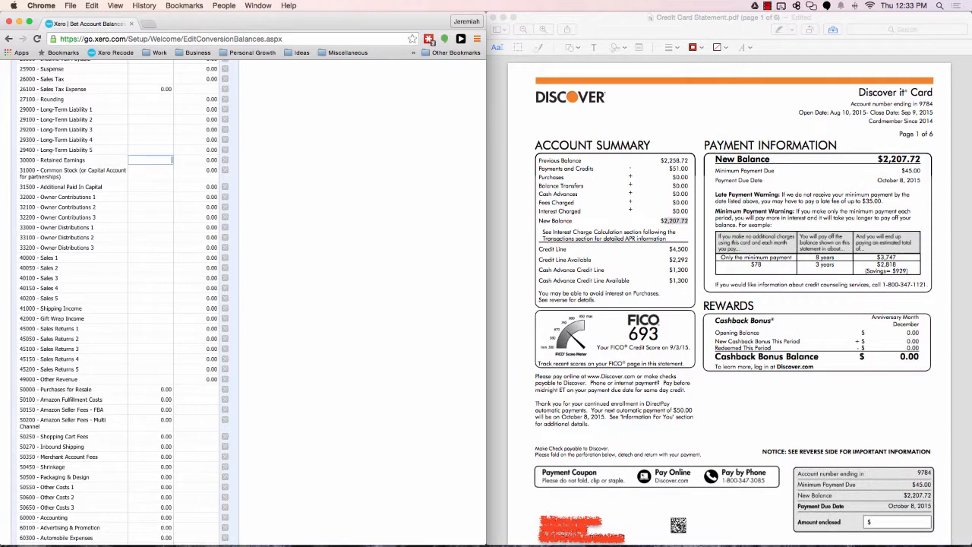
scroll(176, 192, down, 15)
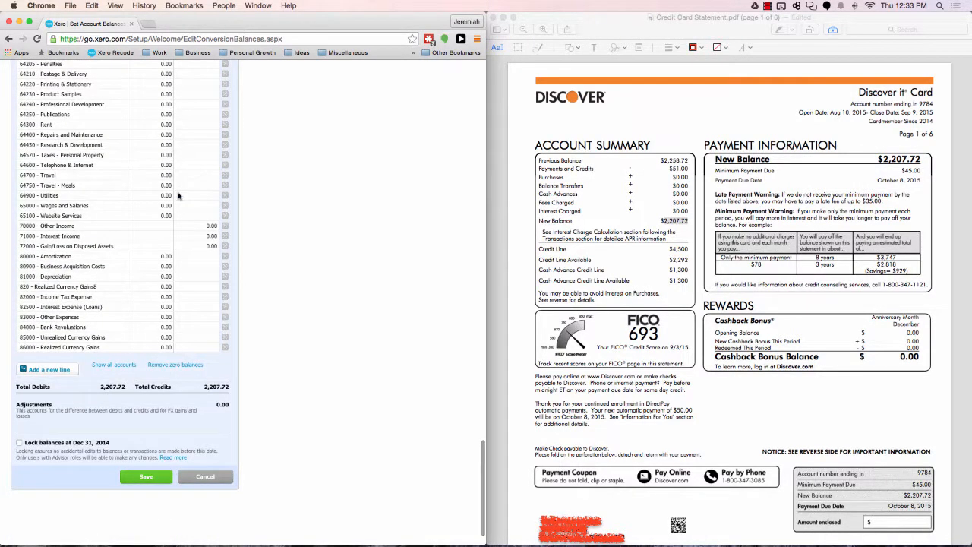
scroll(144, 380, up, 1)
scroll(126, 395, up, 15)
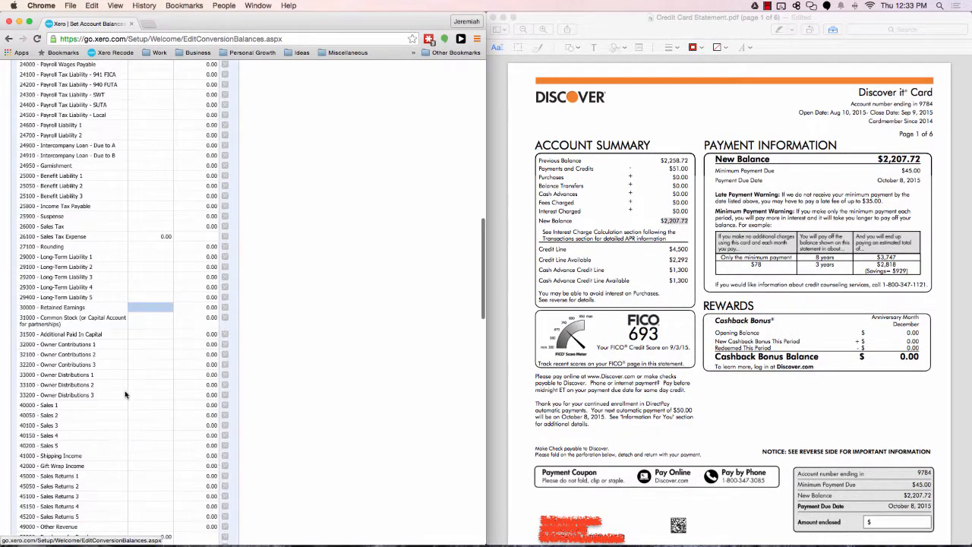
scroll(145, 282, up, 20)
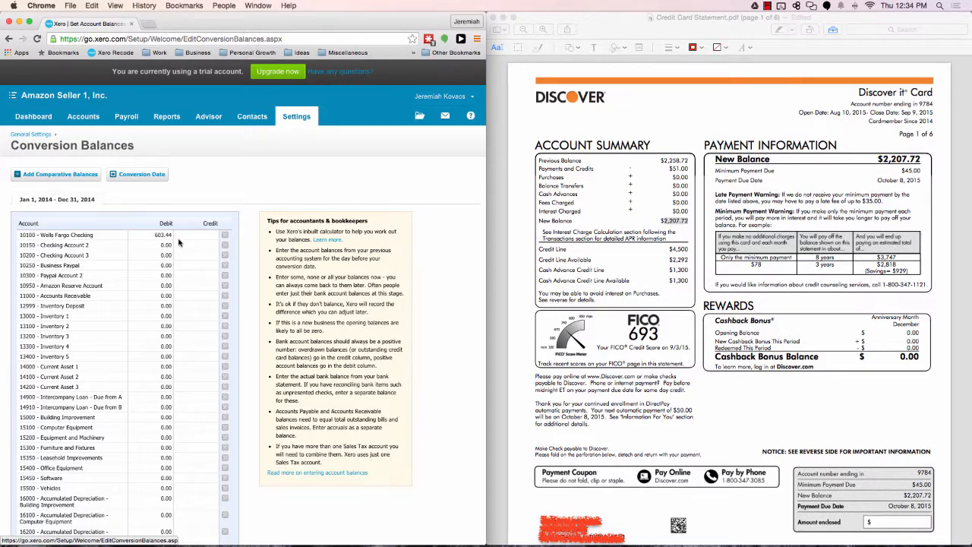
drag(308, 22, 473, 3)
click(767, 6)
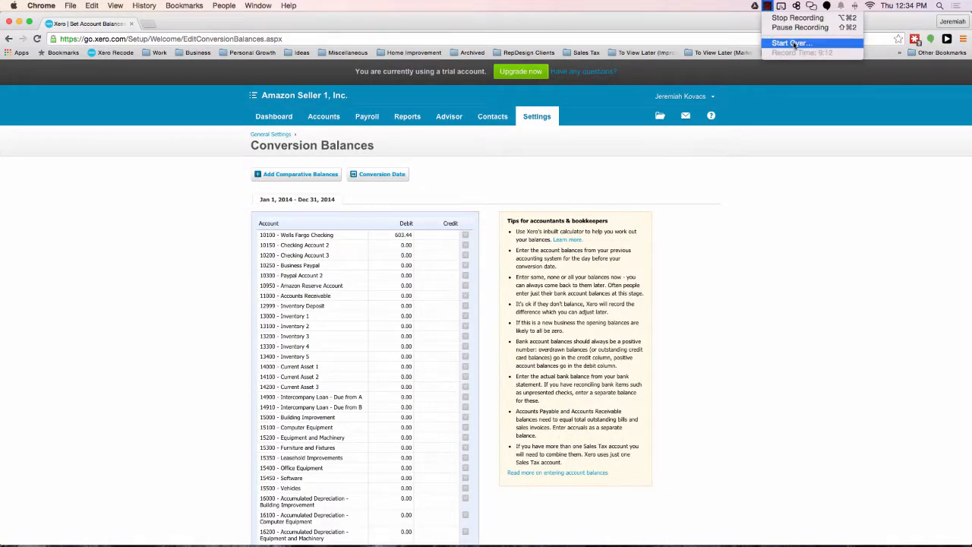